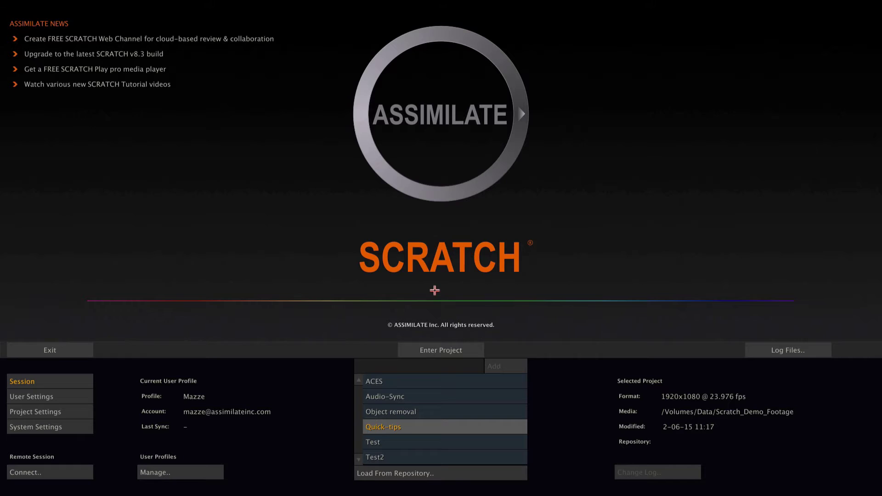
# - Confirm the project default format stays at HD 1080-23 in Project Settings
pyautogui.click(65, 411)
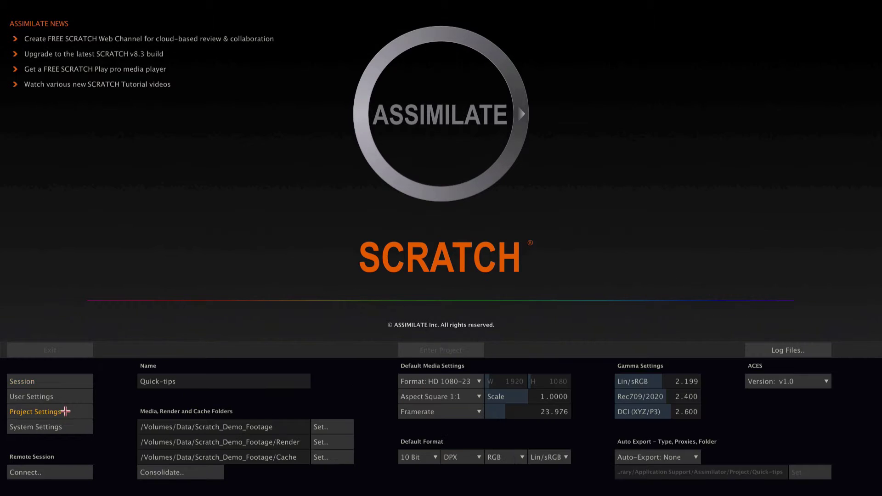
pyautogui.click(452, 385)
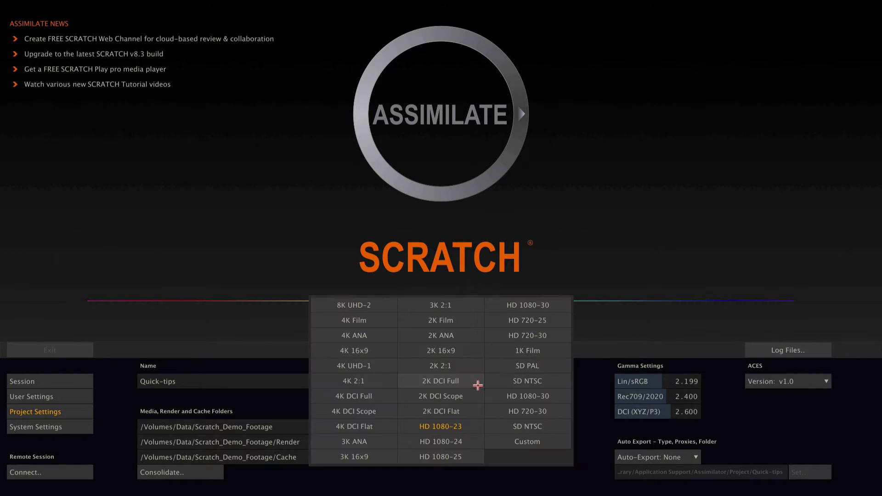
pyautogui.click(452, 423)
# - Enter the Quick-tips project and view Construct 1's HD 1080-23 DPX output settings
pyautogui.click(56, 387)
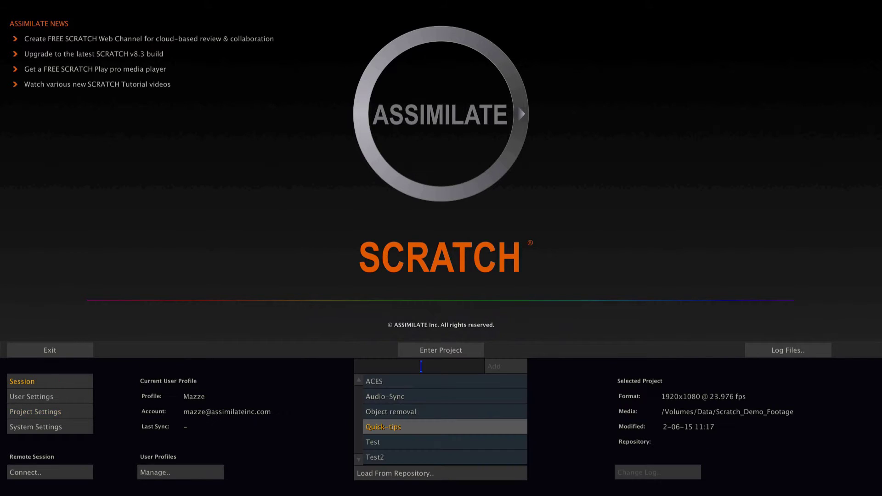
pyautogui.click(437, 351)
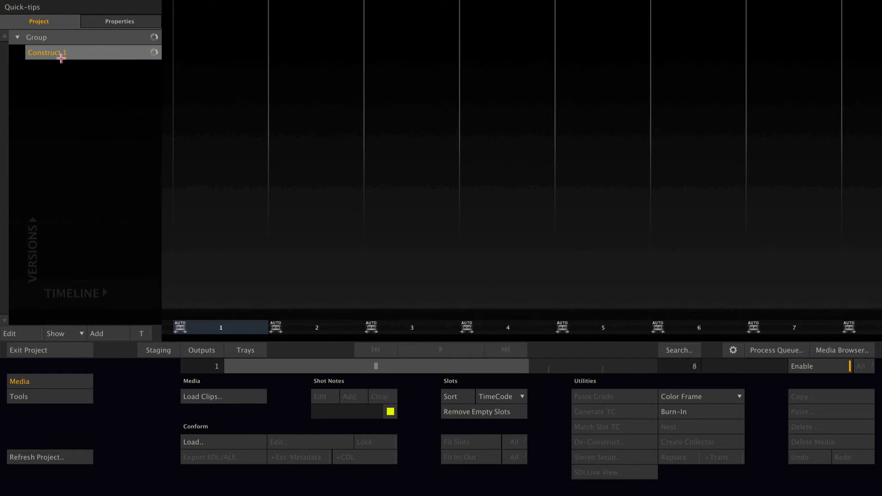
pyautogui.click(207, 352)
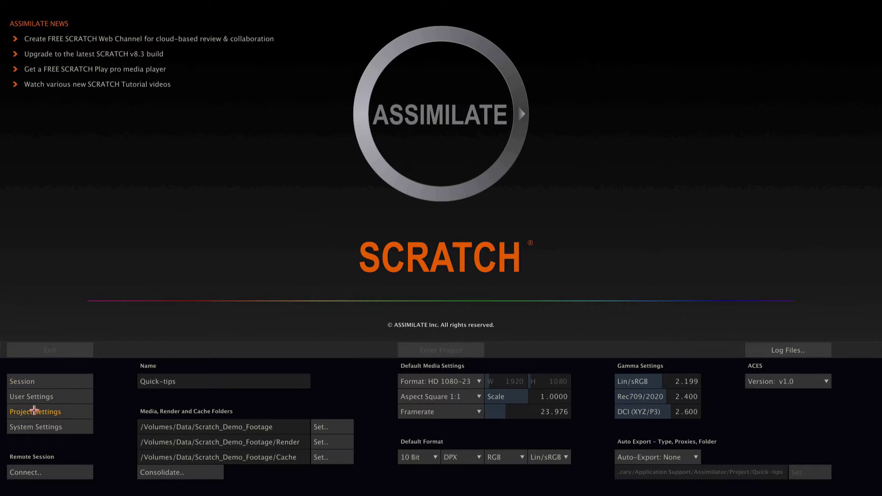
# - Change the project default format to 4K UHD-1 at 24 fps
pyautogui.click(456, 382)
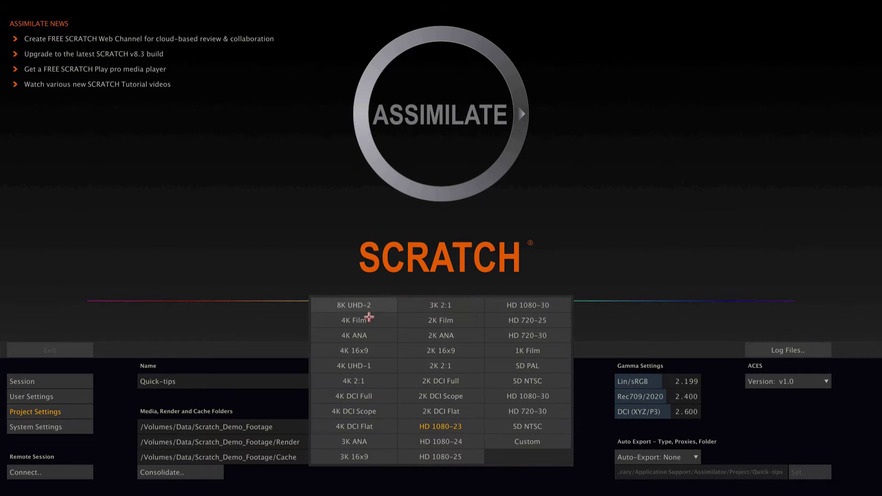
pyautogui.click(358, 366)
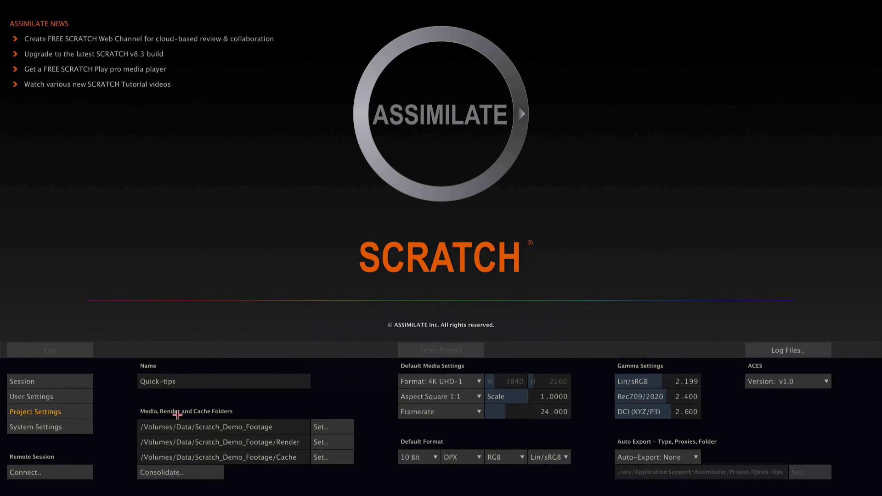
pyautogui.click(68, 379)
# - Reopen Quick-tips and select Construct 1 on the Outputs page
pyautogui.click(433, 348)
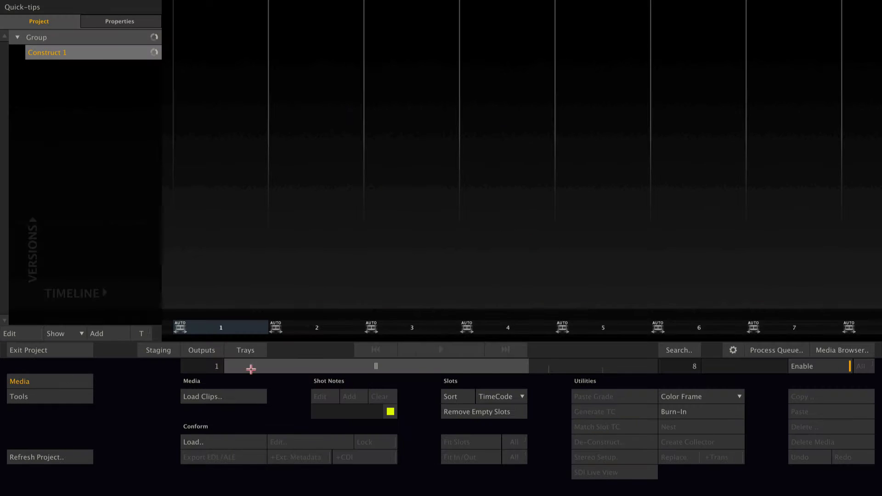
pyautogui.click(202, 350)
pyautogui.click(525, 173)
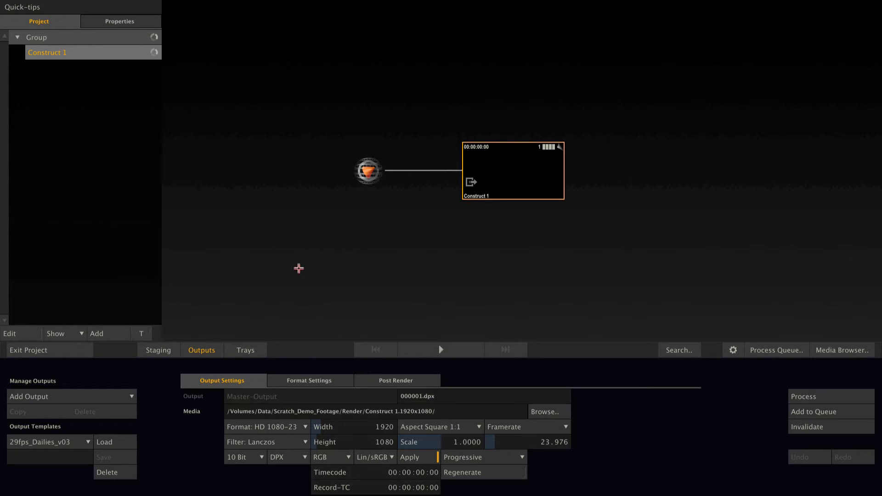
# - Add Construct 2 with a 4K UHD-1 output and return to its timeline
pyautogui.click(106, 333)
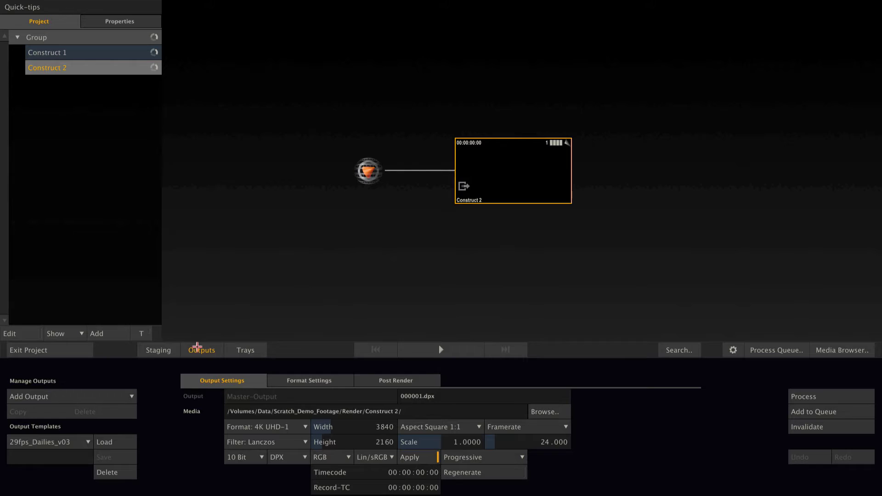
pyautogui.click(241, 349)
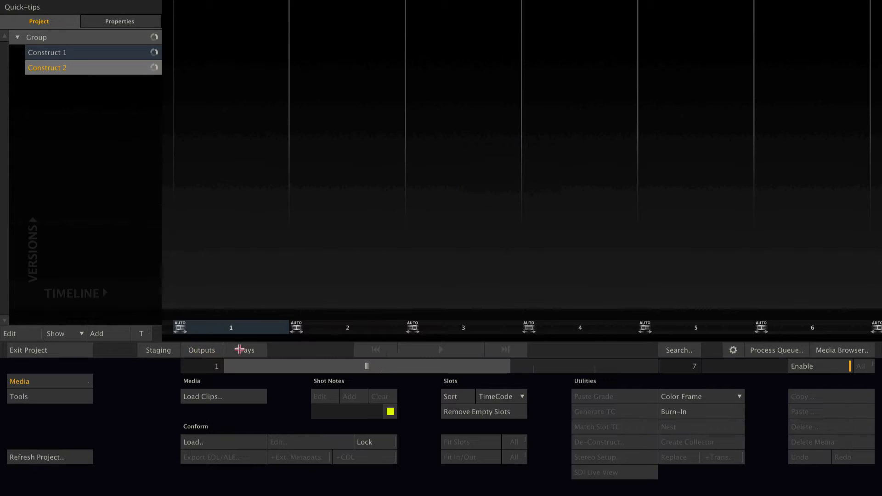
# - Load the nine RED clips into Construct 2, check clip properties, and scrub to A004_C316_0902Q9
pyautogui.click(251, 398)
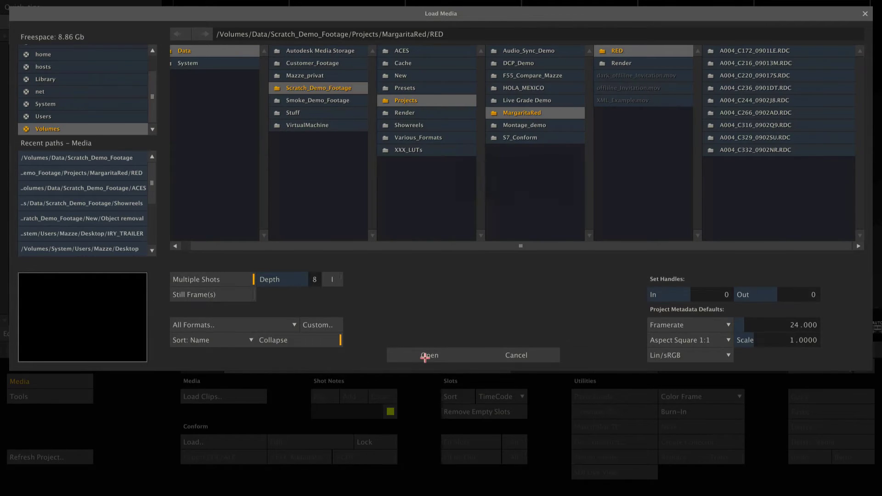
pyautogui.click(426, 355)
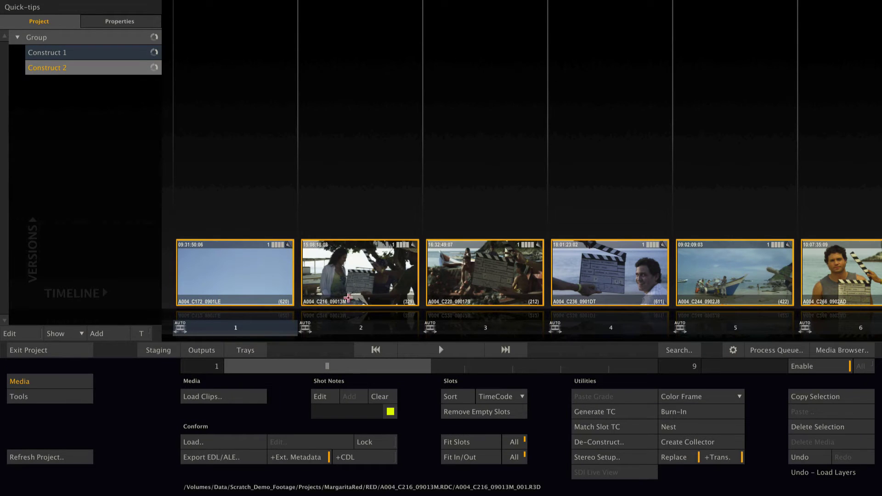
pyautogui.rightClick(244, 300)
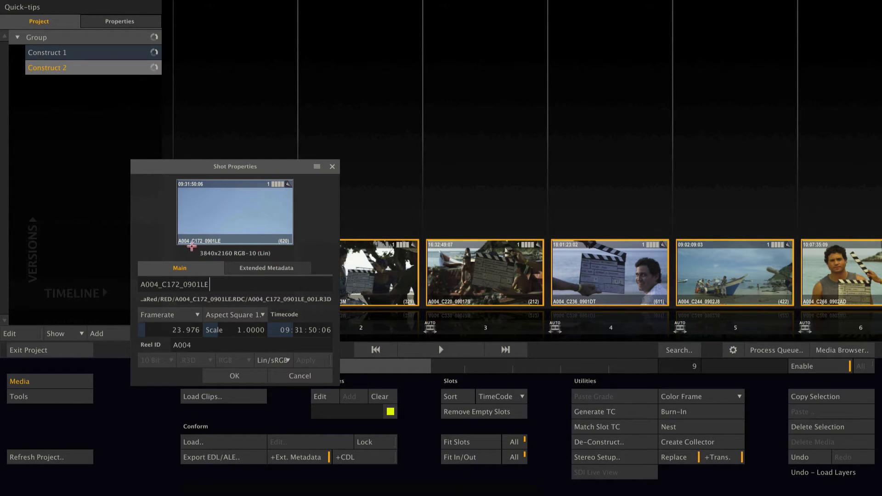
pyautogui.click(298, 376)
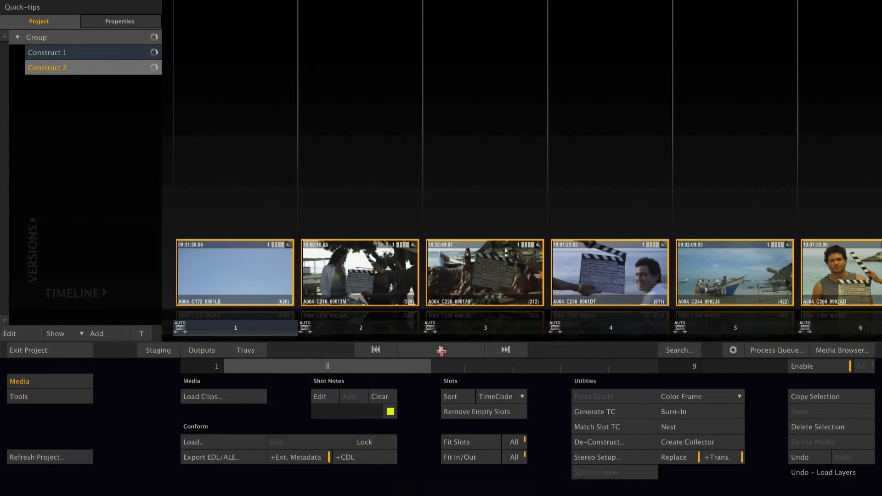
pyautogui.click(442, 351)
pyautogui.moveTo(254, 366); pyautogui.dragTo(443, 367)
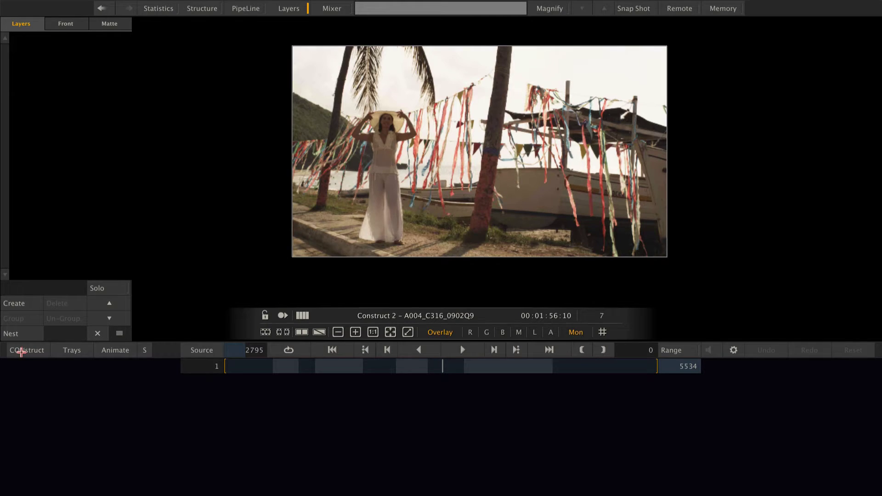
# - Show Construct 2's output: 4K UHD-1, 10 Bit DPX at 24 fps into Render/Construct 2
pyautogui.click(21, 352)
pyautogui.click(198, 351)
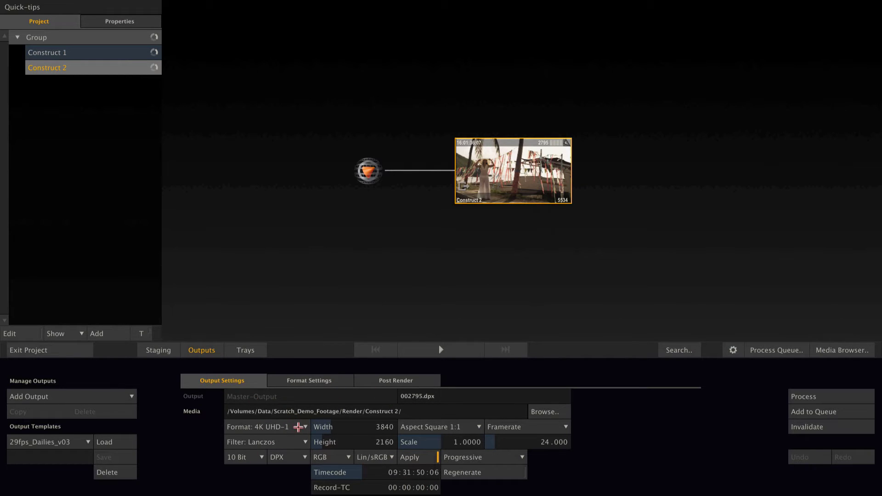
# - Set Construct 2's output format to HD 1080-25 at 25 fps
pyautogui.click(299, 427)
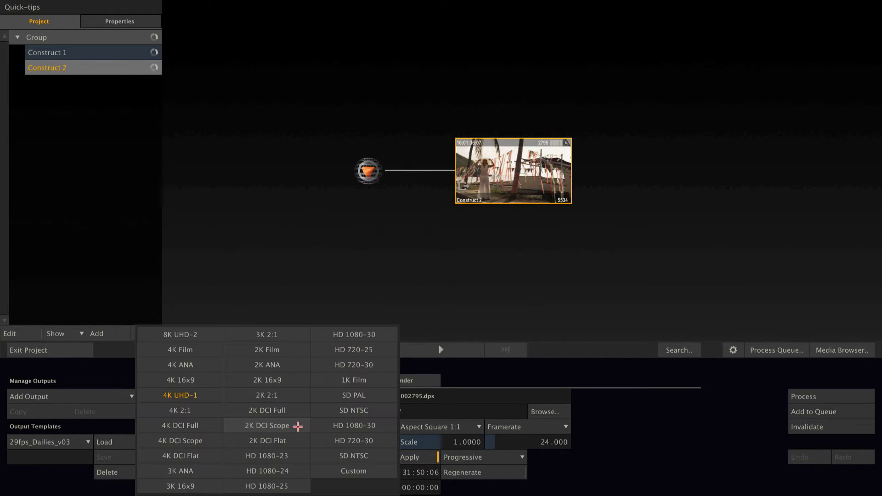
pyautogui.click(285, 485)
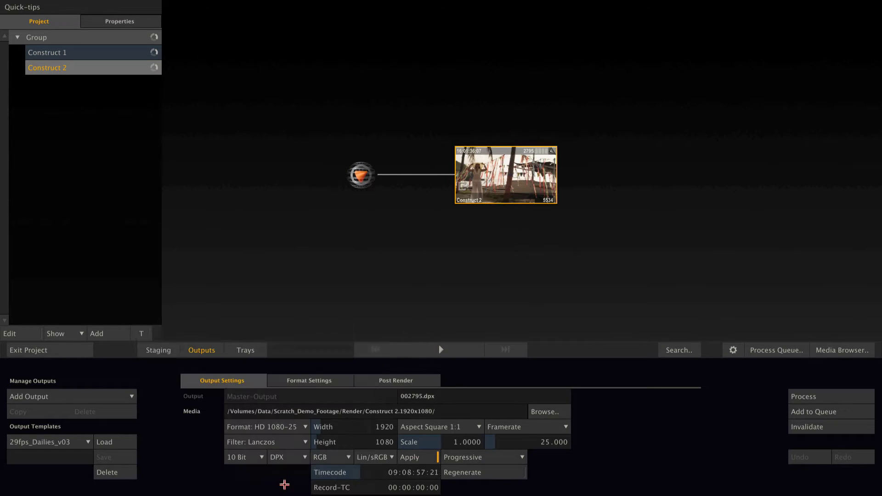
pyautogui.click(205, 350)
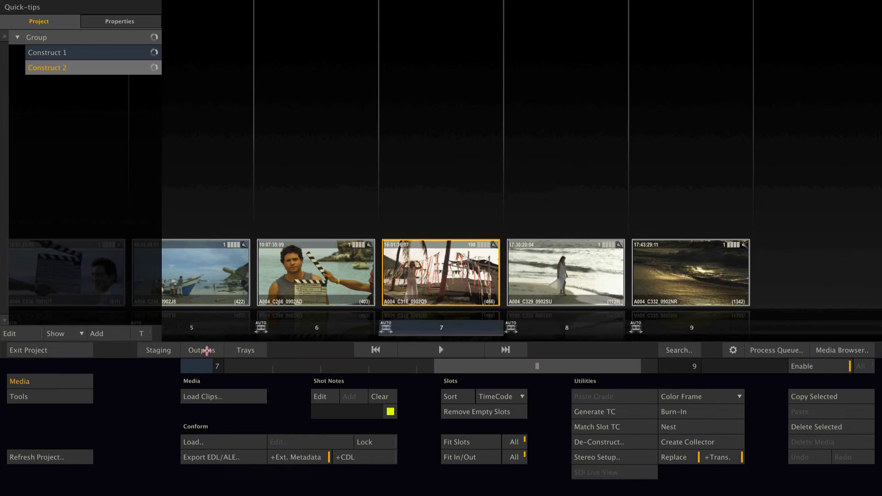
# - Scrub Construct 2 back to an earlier shot in the Player, then return to the construct view
pyautogui.click(442, 350)
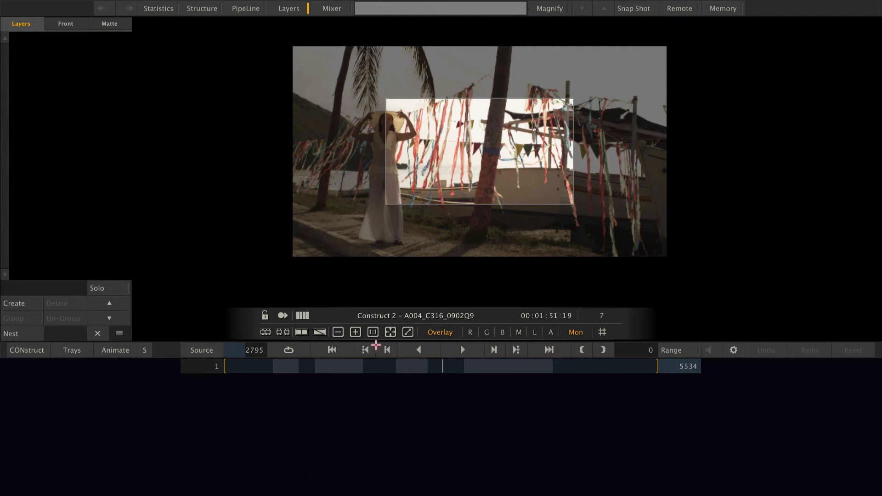
pyautogui.moveTo(447, 370); pyautogui.dragTo(416, 370)
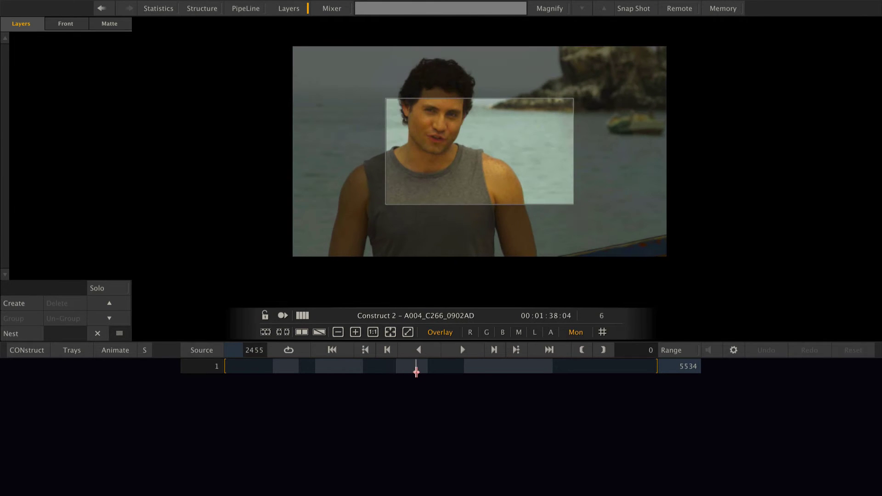
pyautogui.click(23, 350)
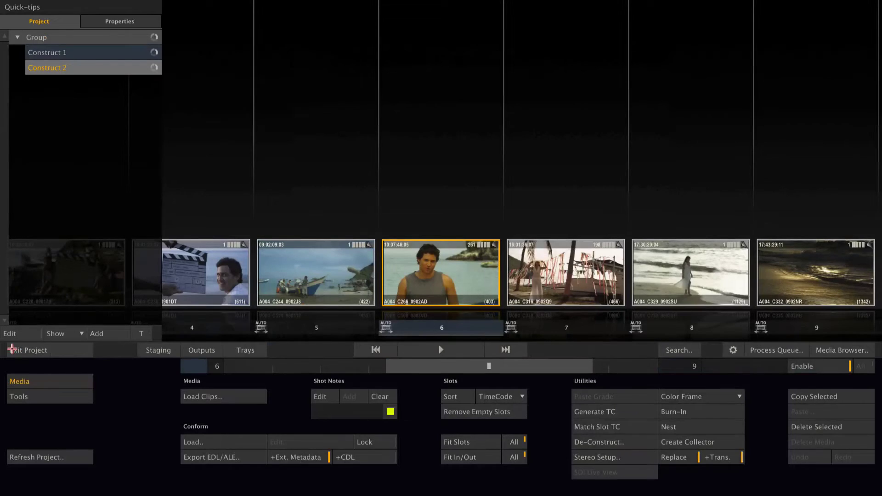
pyautogui.click(195, 350)
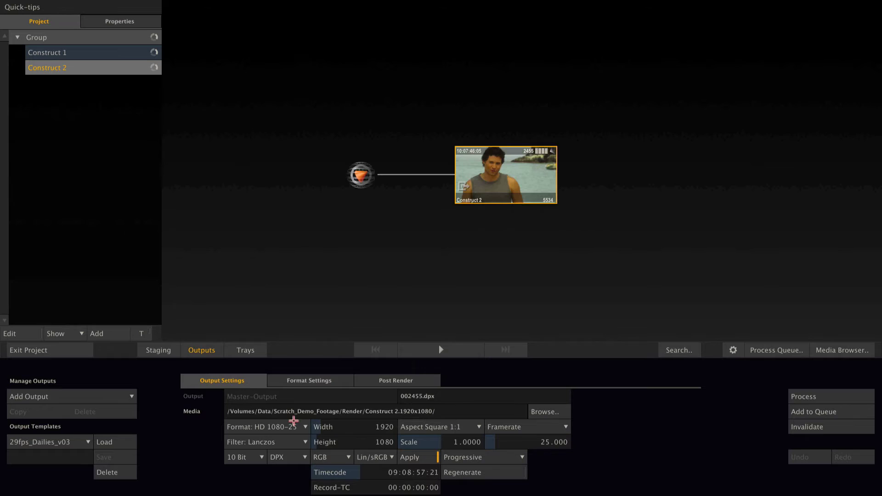
pyautogui.click(305, 428)
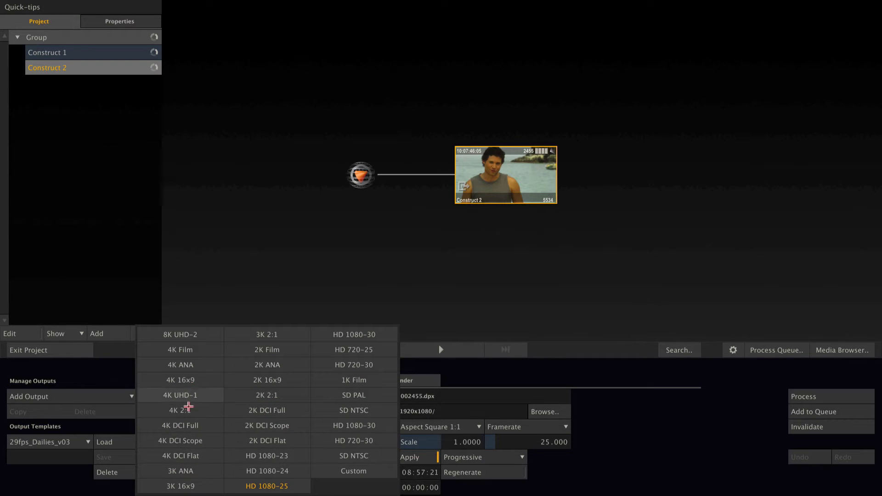
pyautogui.click(564, 428)
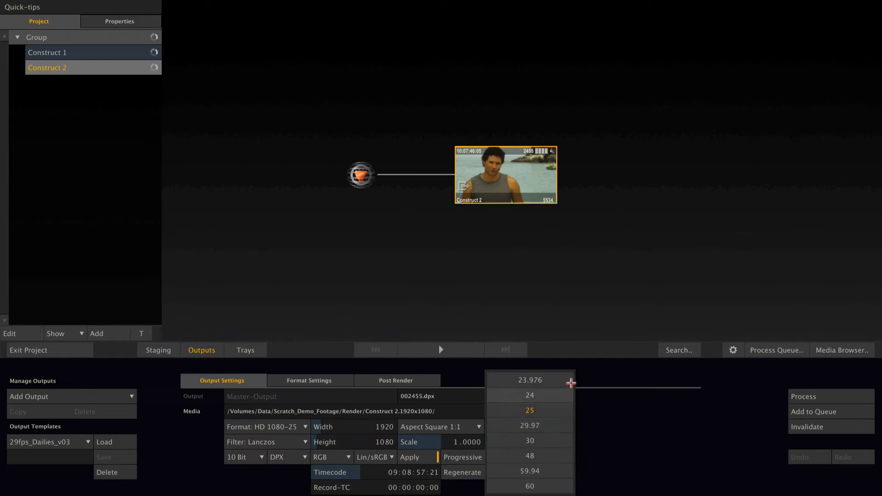
pyautogui.click(682, 422)
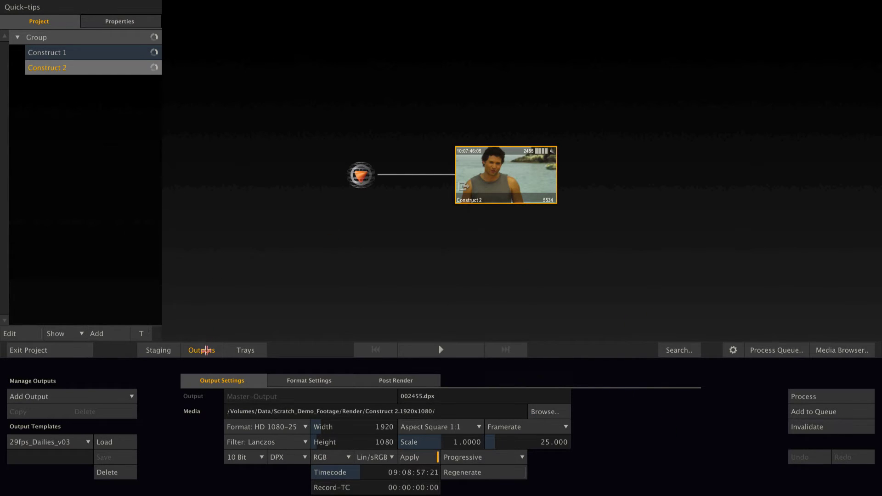
pyautogui.click(205, 350)
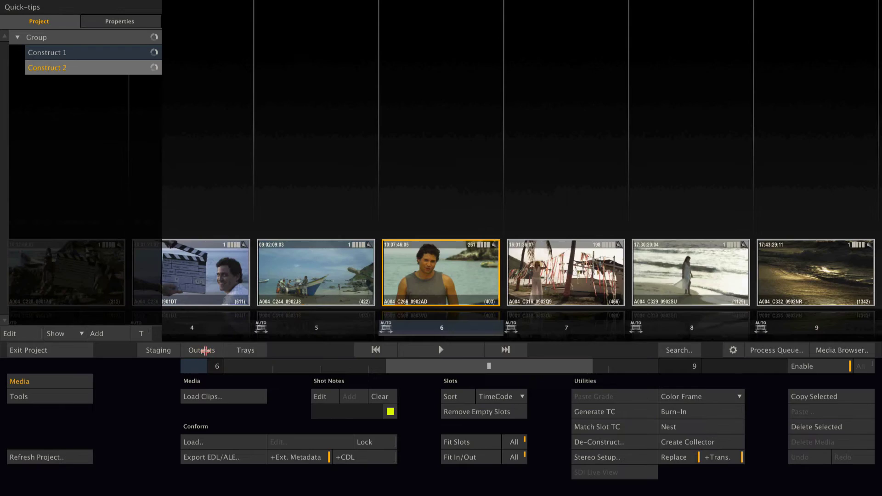
# - Match Construct 2's output to clip 6's source: Custom 3840×2160 at 23.976 fps DPX
pyautogui.doubleClick(439, 302)
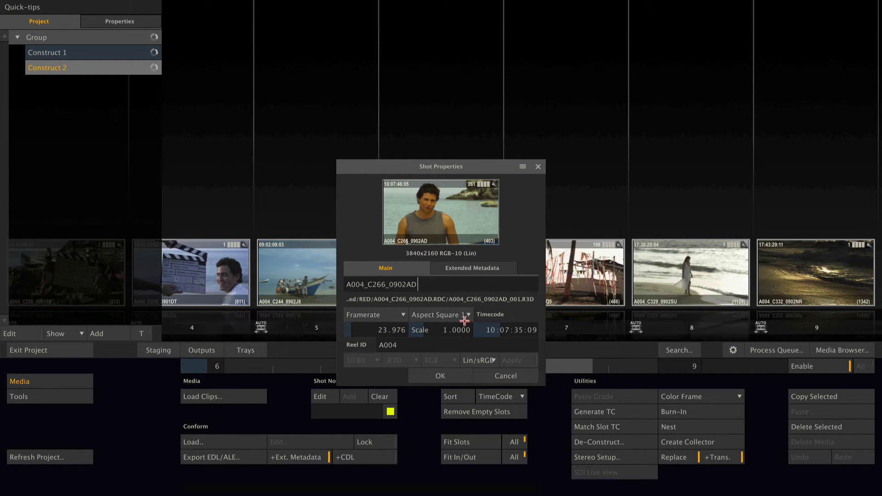
pyautogui.click(501, 377)
pyautogui.moveTo(440, 261); pyautogui.dragTo(510, 175)
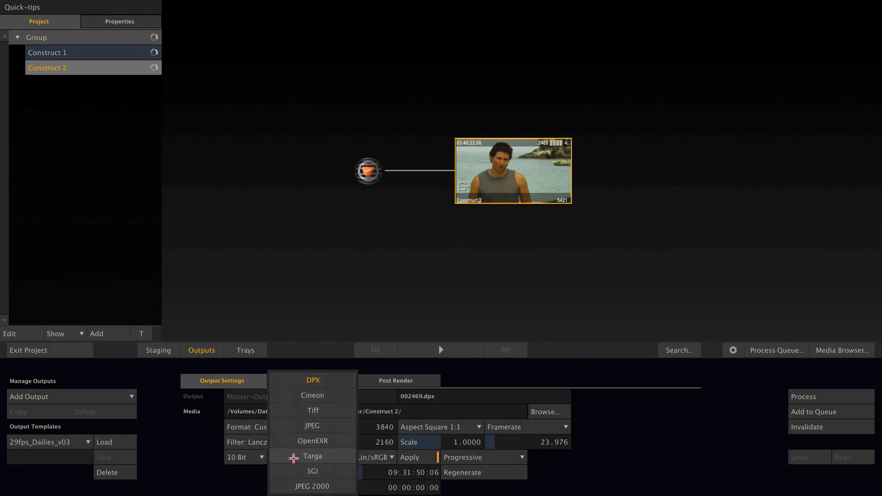
pyautogui.click(331, 380)
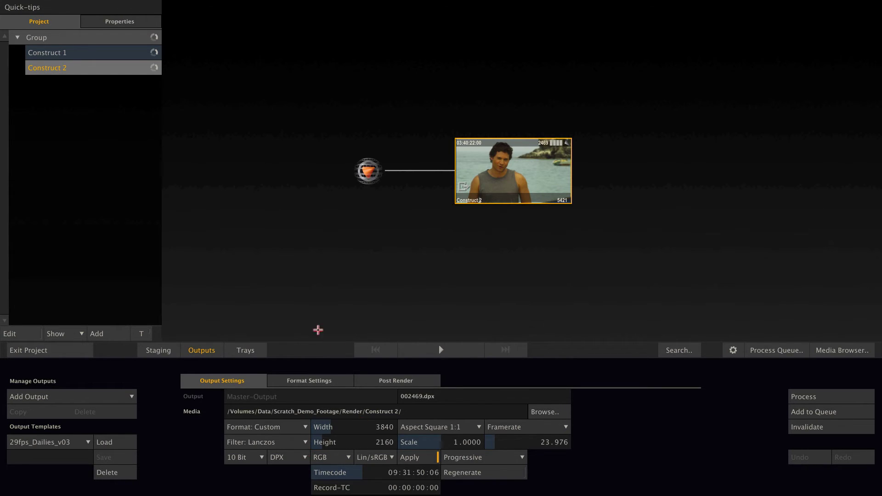
pyautogui.click(207, 349)
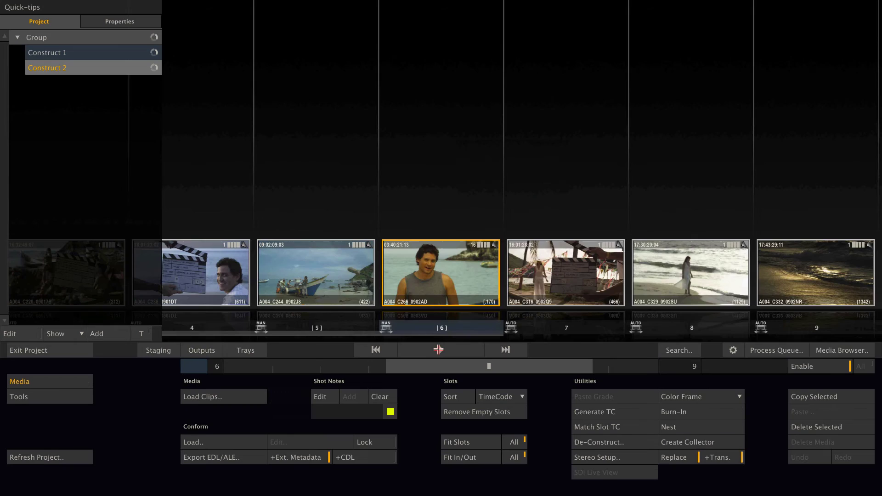
# - Play shot A004_C266_0902AD in the Player, limited to its own range
pyautogui.click(439, 350)
pyautogui.click(658, 351)
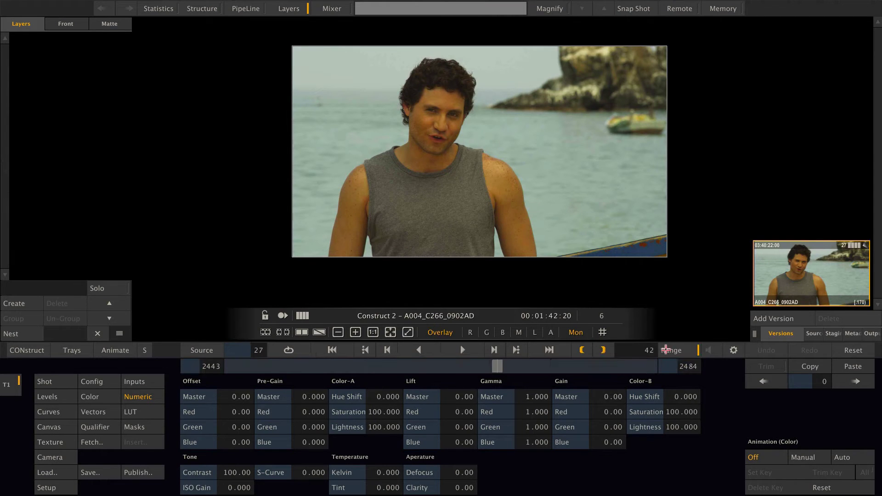
pyautogui.click(459, 350)
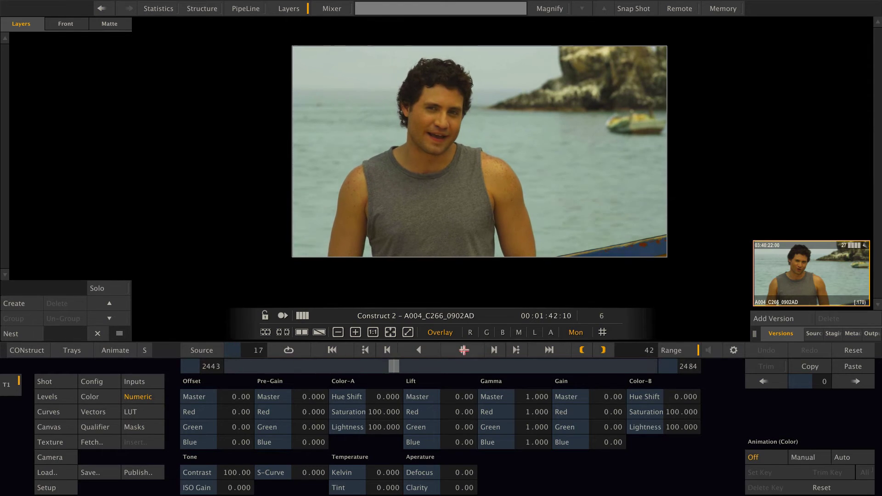
pyautogui.click(460, 350)
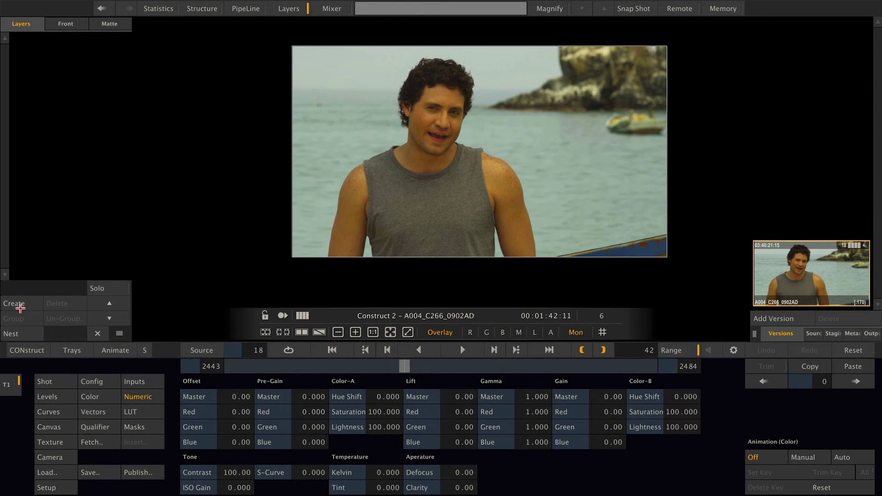
# - Add grading layers to the shot, lowering one layer's gamma master to 0.794
pyautogui.click(20, 304)
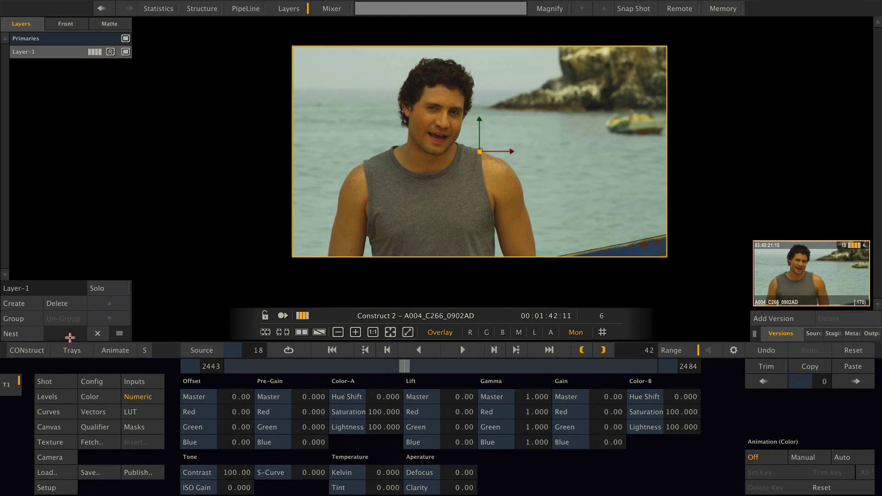
pyautogui.moveTo(538, 396); pyautogui.dragTo(528, 427)
pyautogui.click(15, 305)
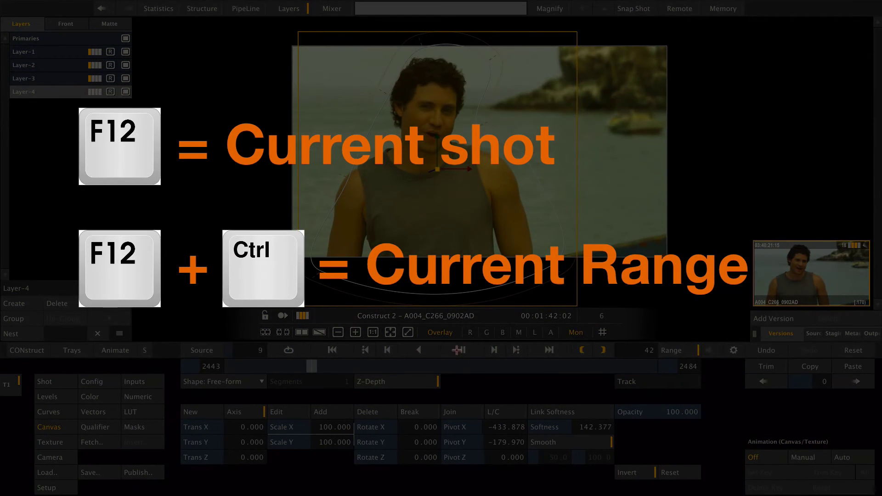
# - Render shot A004_C266_0902AD to 42 DPX cache frames, verify them in Finder, and play back
pyautogui.press('space')
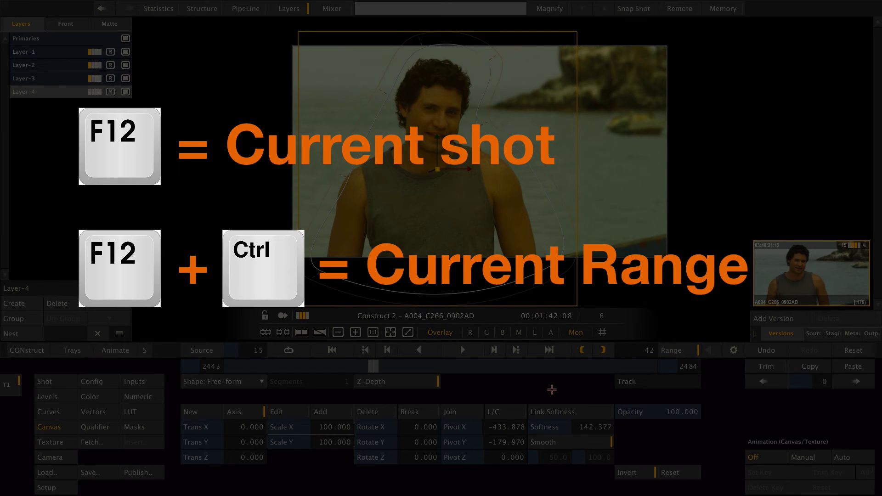
pyautogui.press('F12')
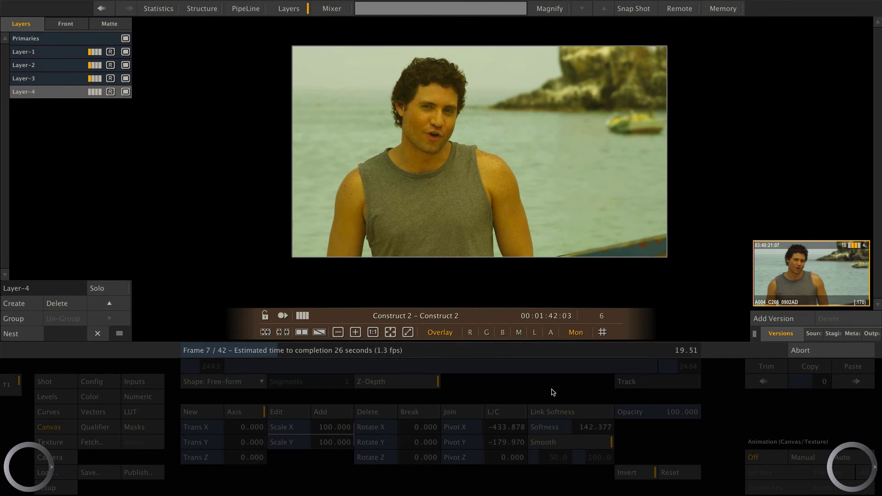
pyautogui.press('super+Tab')
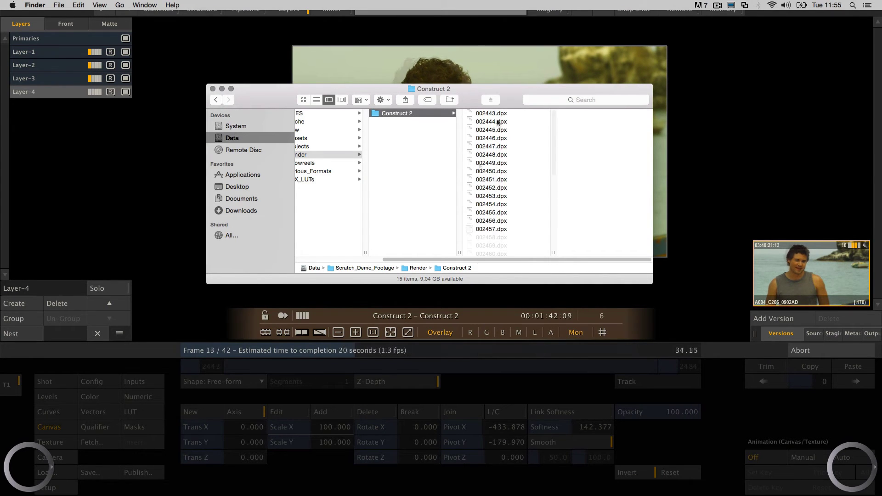
pyautogui.press('super+Tab')
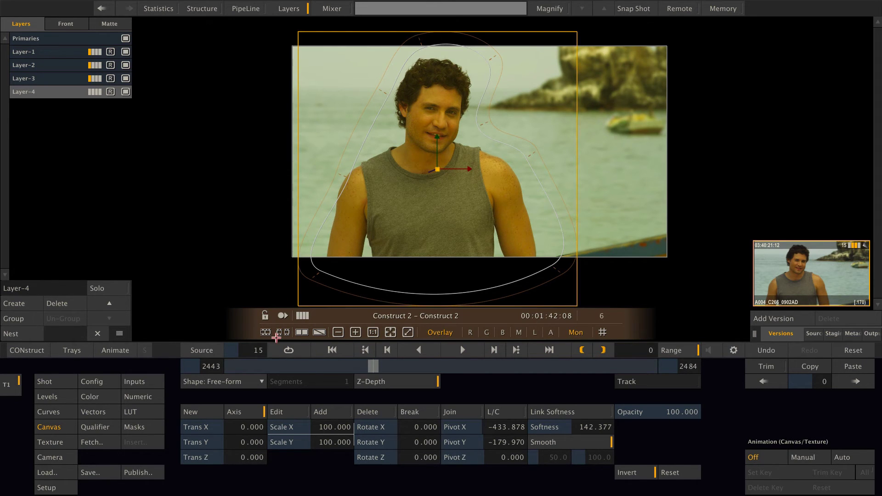
pyautogui.click(463, 350)
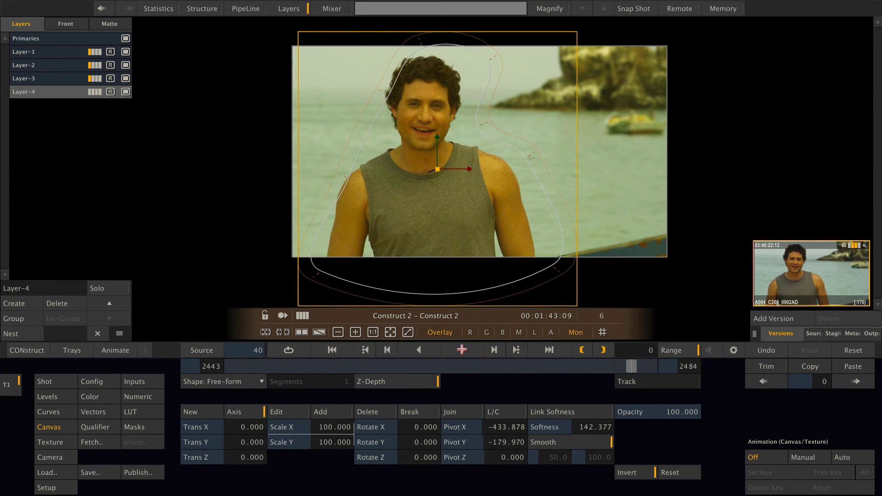
# - Delete Construct 2's rendered DPX cache frames from the output settings
pyautogui.click(28, 350)
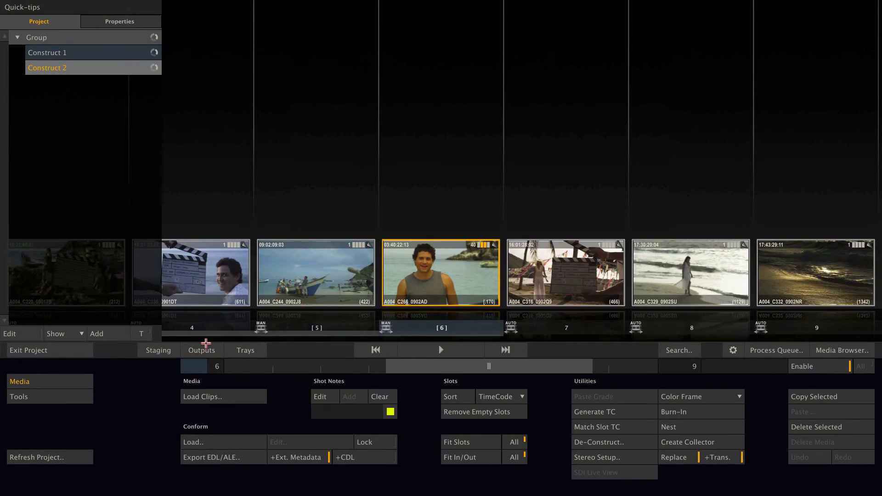
pyautogui.click(202, 351)
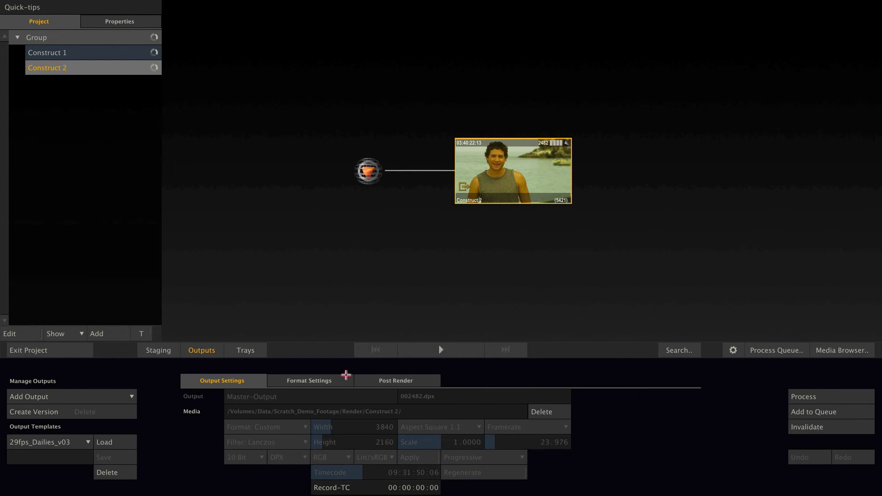
pyautogui.click(535, 409)
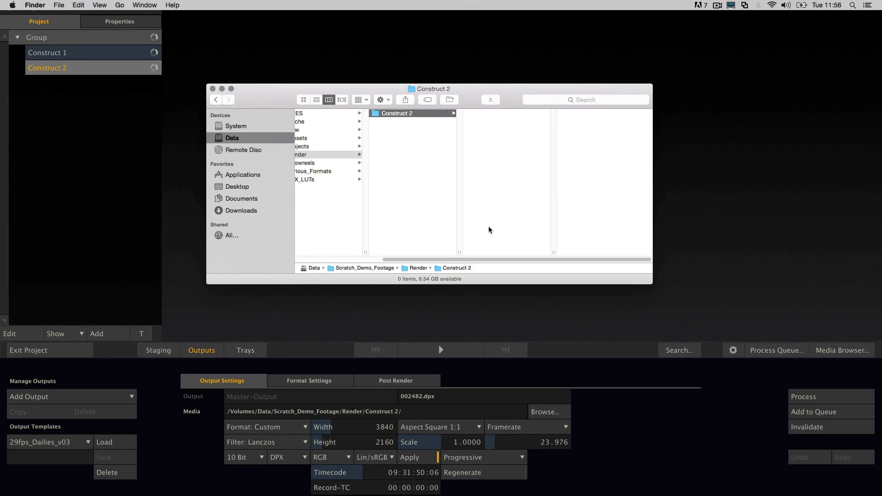
# - Switch Construct 2's render output to 16 Bit (f) OpenEXR
pyautogui.click(514, 301)
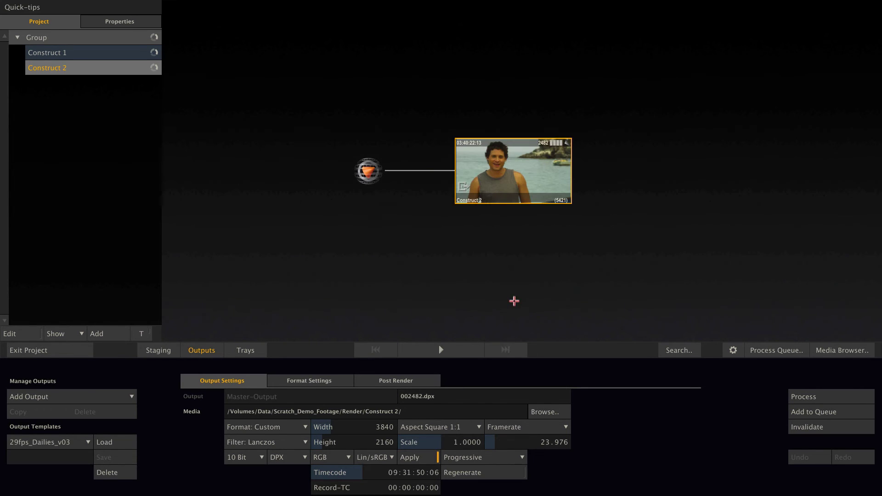
pyautogui.click(291, 456)
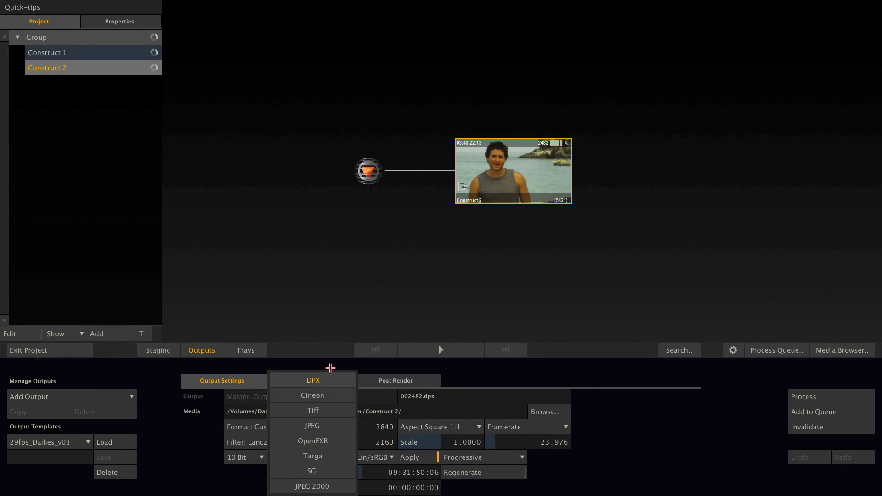
pyautogui.click(317, 441)
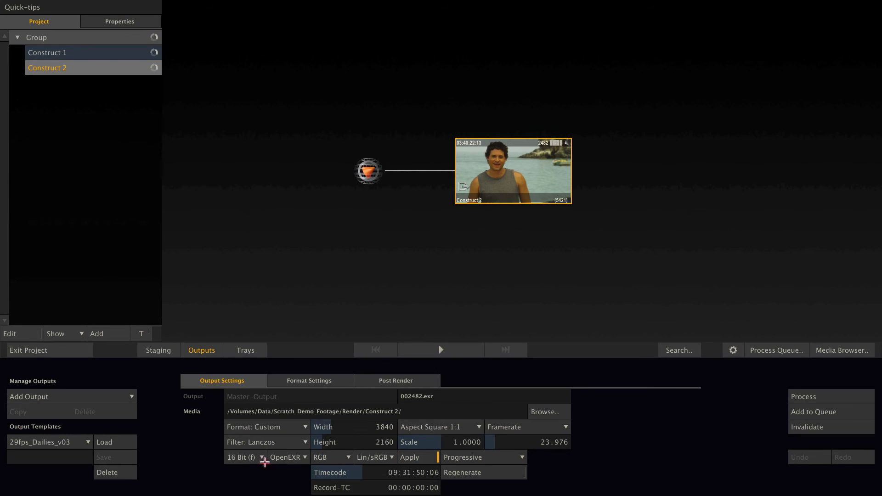
# - Reopen the graded shot, render it to OpenEXR cache frames, and check the .exr files in Render/Construct 2
pyautogui.click(202, 352)
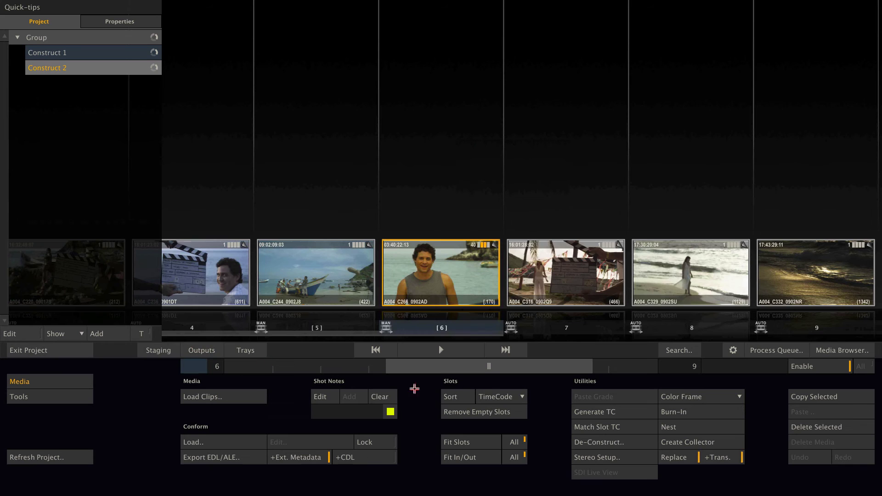
pyautogui.click(437, 351)
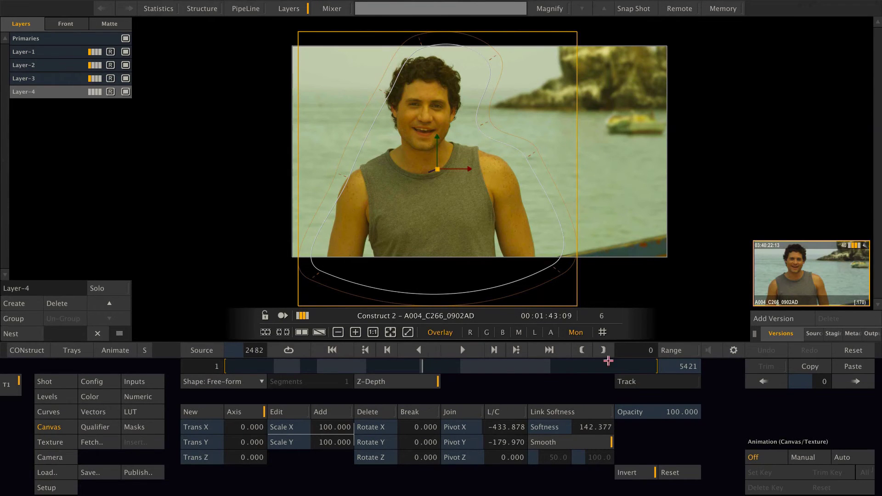
pyautogui.press('space')
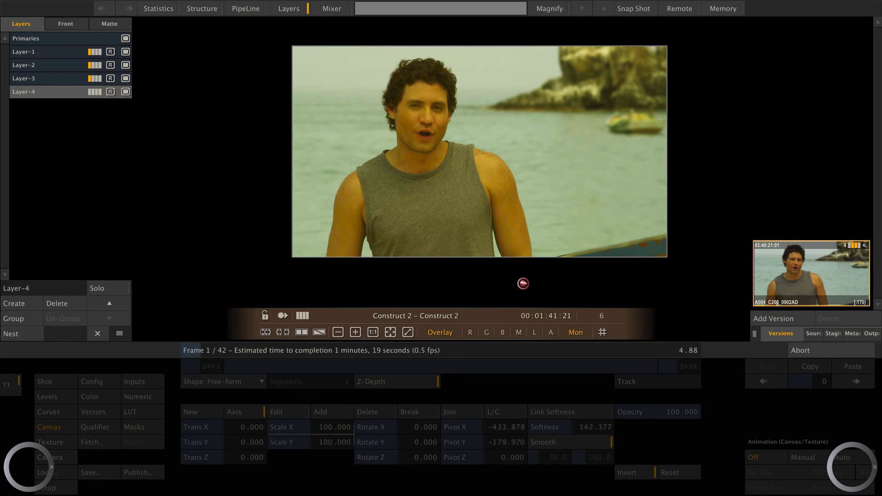
pyautogui.press('super+Tab')
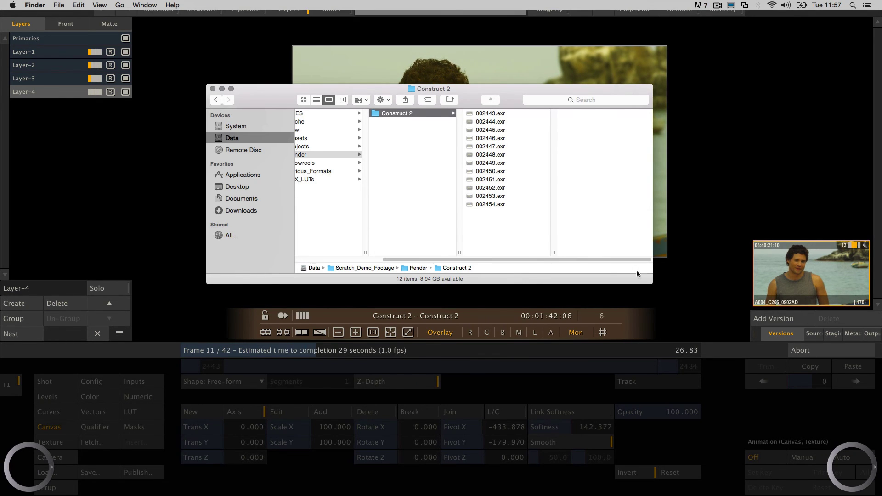
# - Abort the OpenEXR render partway through, at frame 15 of 42, and step back a few frames
pyautogui.click(686, 282)
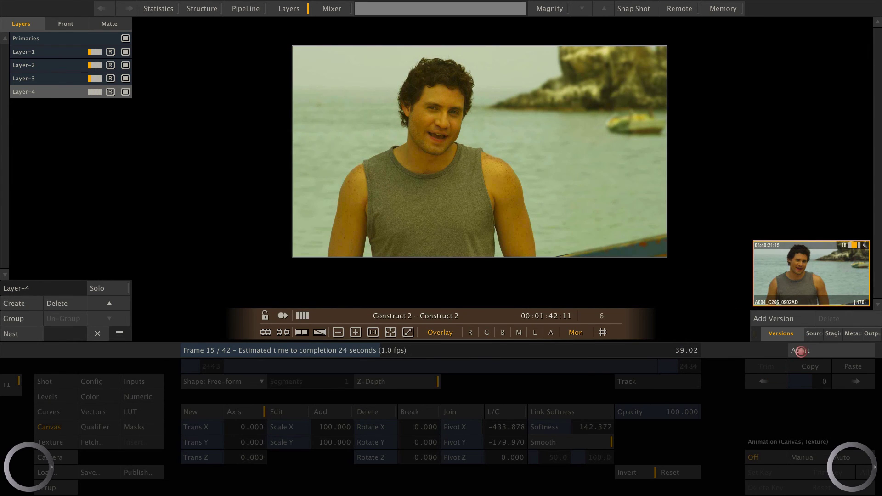
pyautogui.click(801, 351)
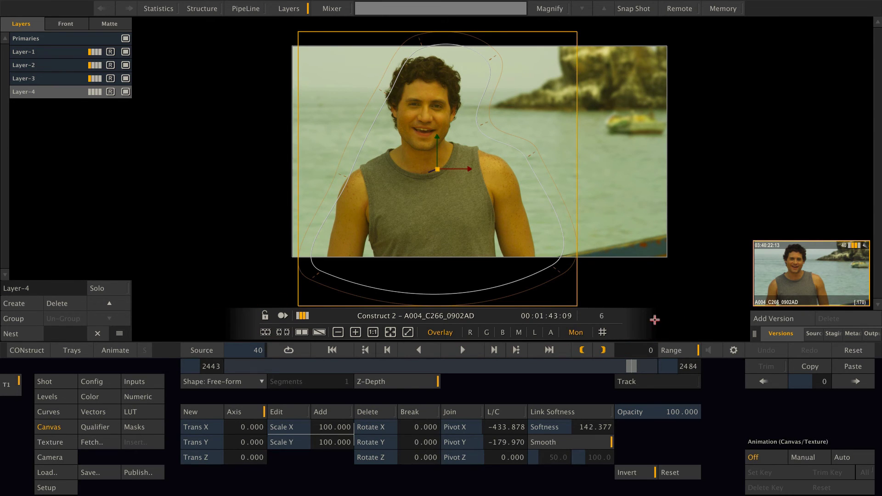
pyautogui.press('Left')
pyautogui.press('Left')
pyautogui.press('Left')
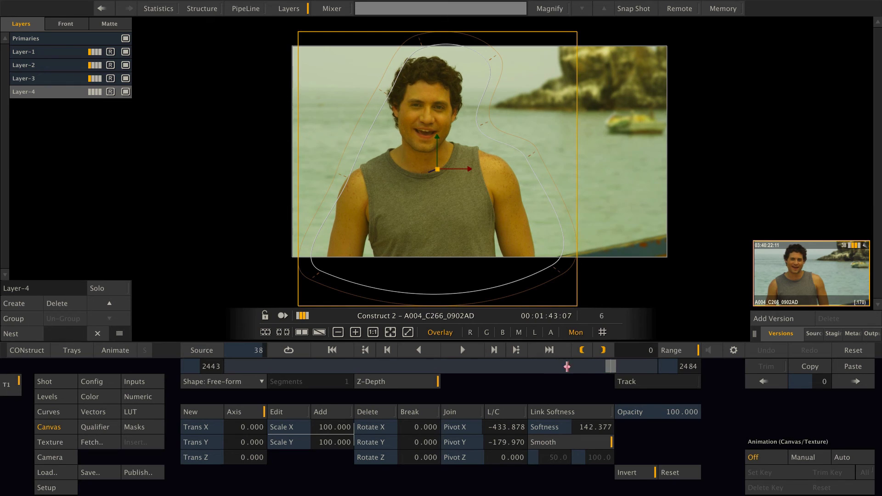
# - Scrub the partly cached shot back toward the start, replay it, and stop at frame 9
pyautogui.moveTo(625, 368); pyautogui.dragTo(477, 367)
pyautogui.moveTo(534, 366); pyautogui.dragTo(341, 366)
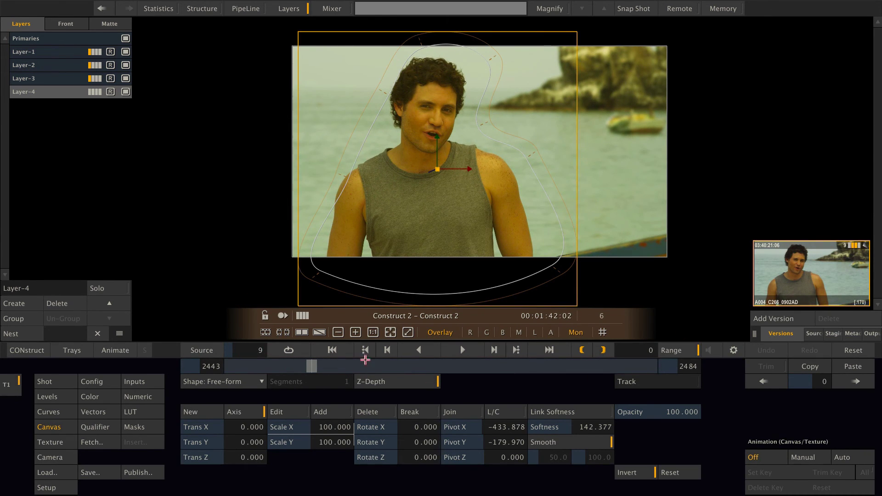
pyautogui.moveTo(311, 367); pyautogui.dragTo(217, 367)
pyautogui.click(463, 351)
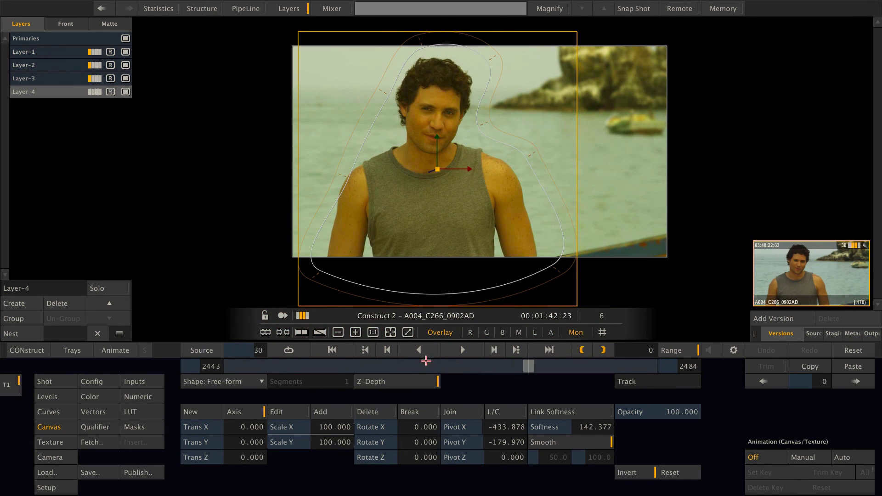
pyautogui.moveTo(429, 366); pyautogui.dragTo(301, 363)
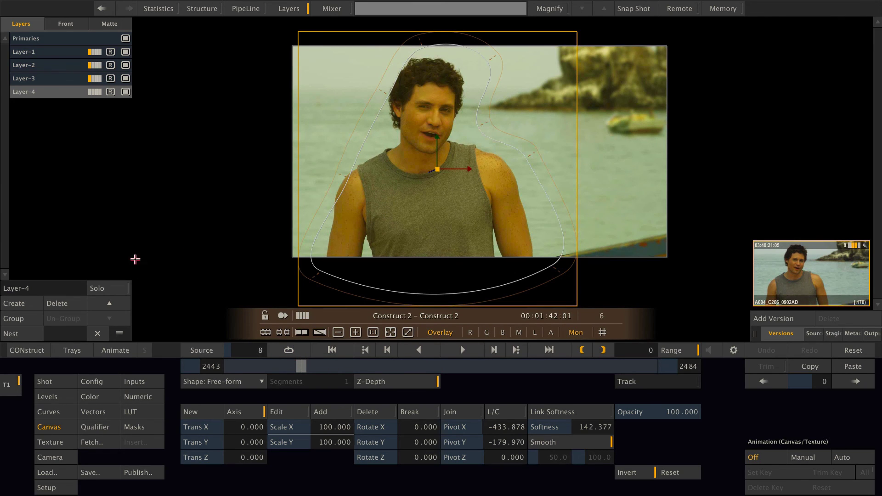
# - In the numeric controls, raise the top layer's Gamma Master to 1.503
pyautogui.click(138, 397)
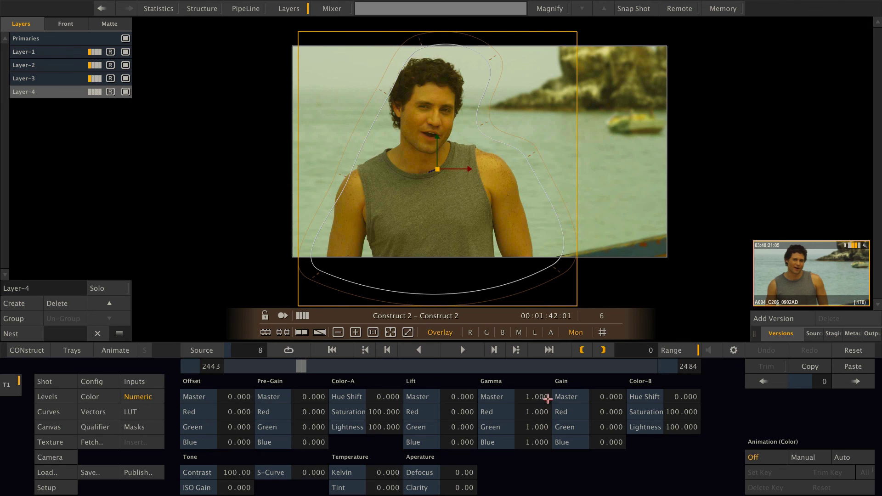
pyautogui.moveTo(535, 398)
pyautogui.mouseDown()
pyautogui.moveTo(548, 396)
pyautogui.moveTo(553, 405)
pyautogui.moveTo(536, 408)
pyautogui.moveTo(529, 395)
pyautogui.moveTo(545, 399)
pyautogui.mouseUp()
pyautogui.moveTo(303, 366); pyautogui.dragTo(216, 363)
# - Replay the shot from the start to check the new grade, then return to the slot overview
pyautogui.press('space')
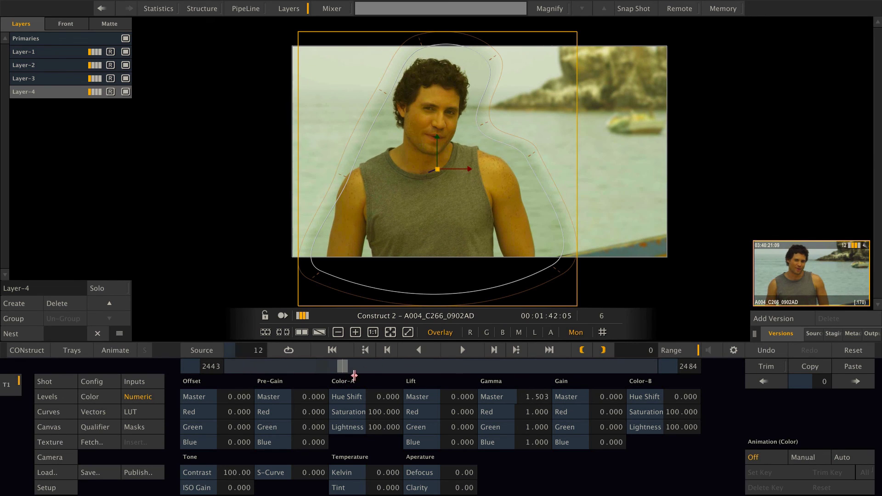
pyautogui.press('space')
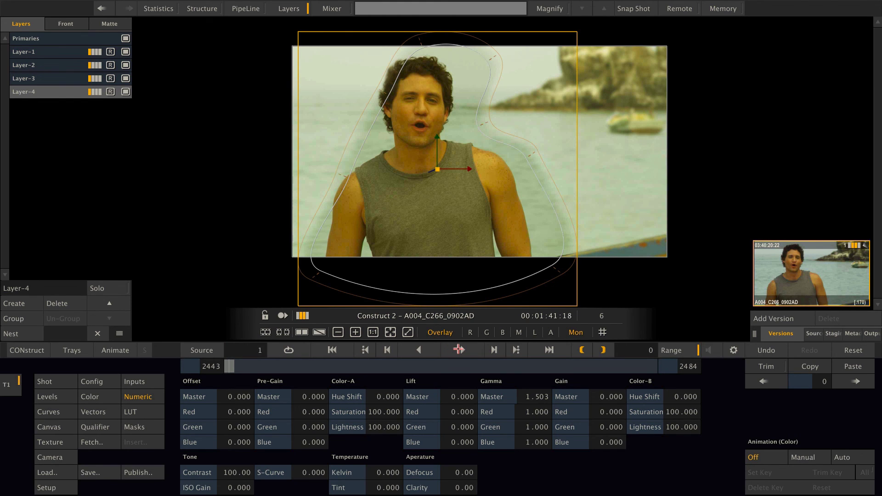
pyautogui.click(464, 350)
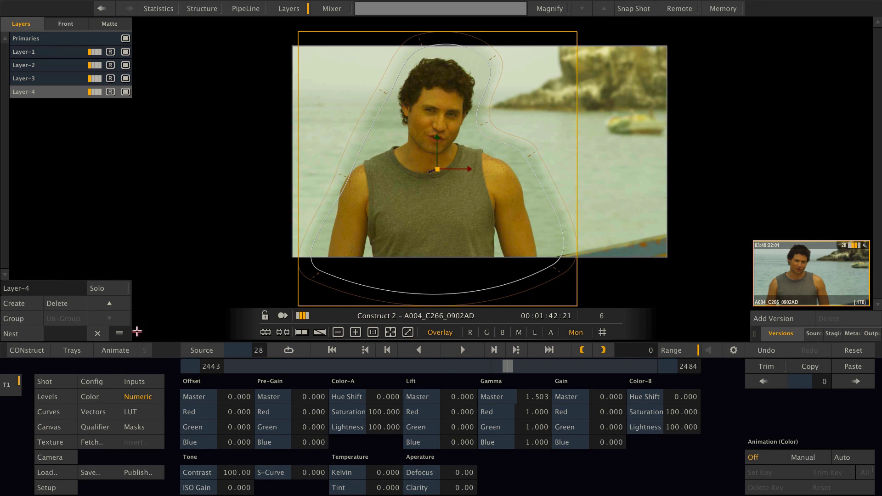
pyautogui.click(23, 352)
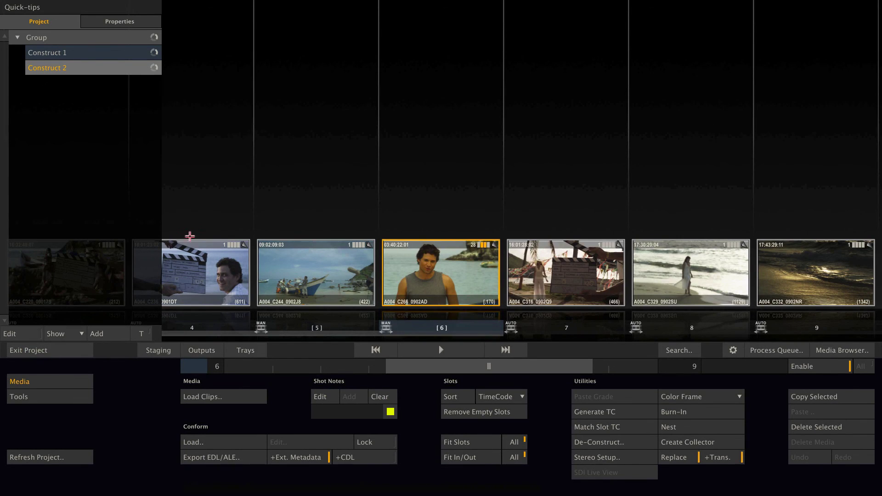